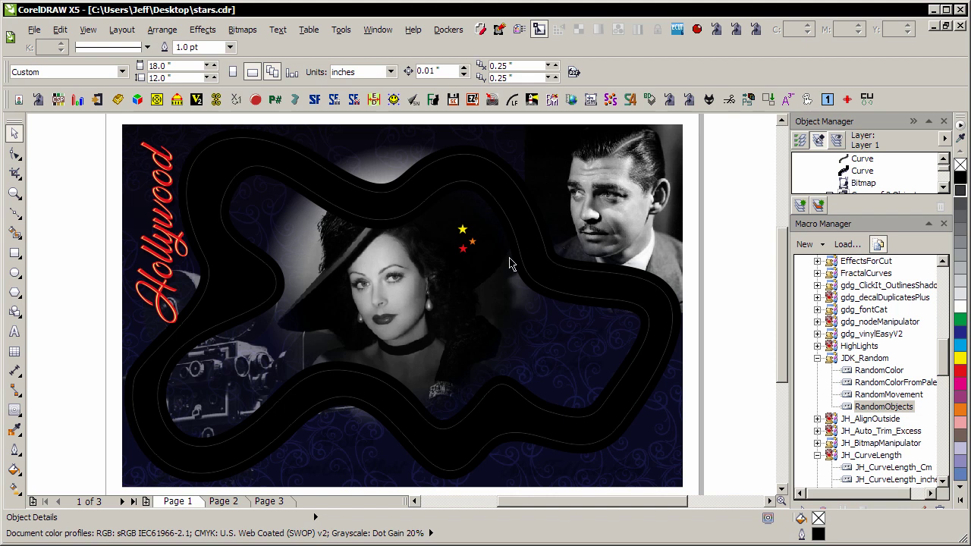
- Launch the RandomObjects macro on the yellow star with size variation set to 70
left_click(465, 233)
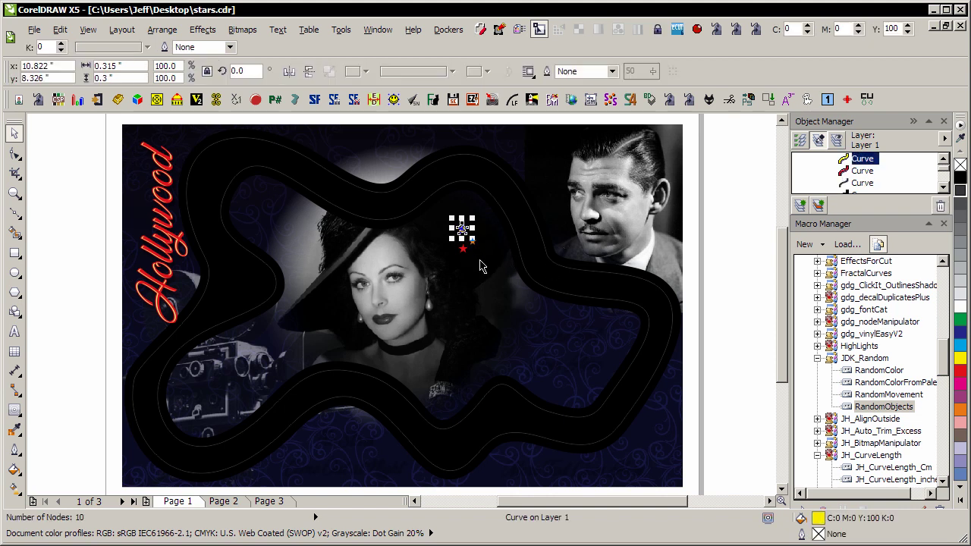
double_click(850, 407)
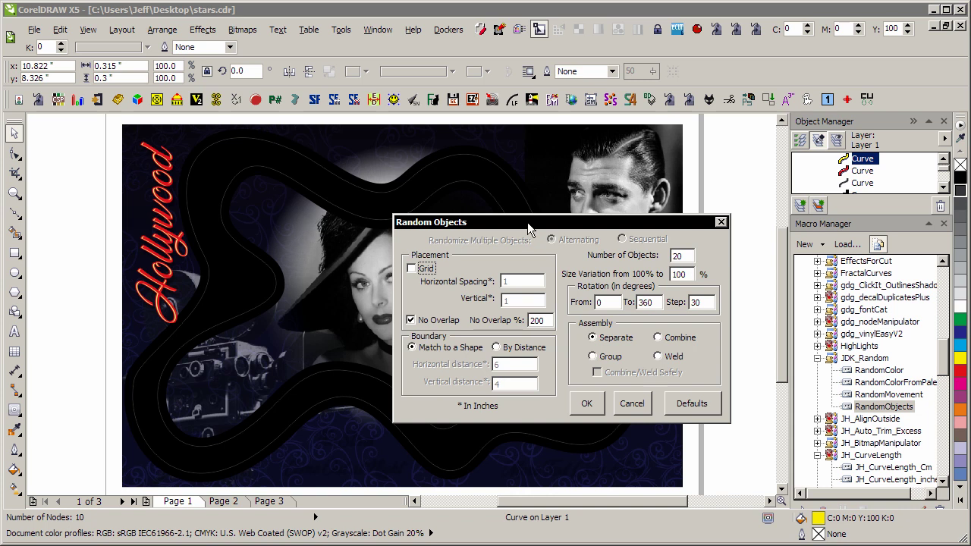
left_click_drag(528, 228, 632, 247)
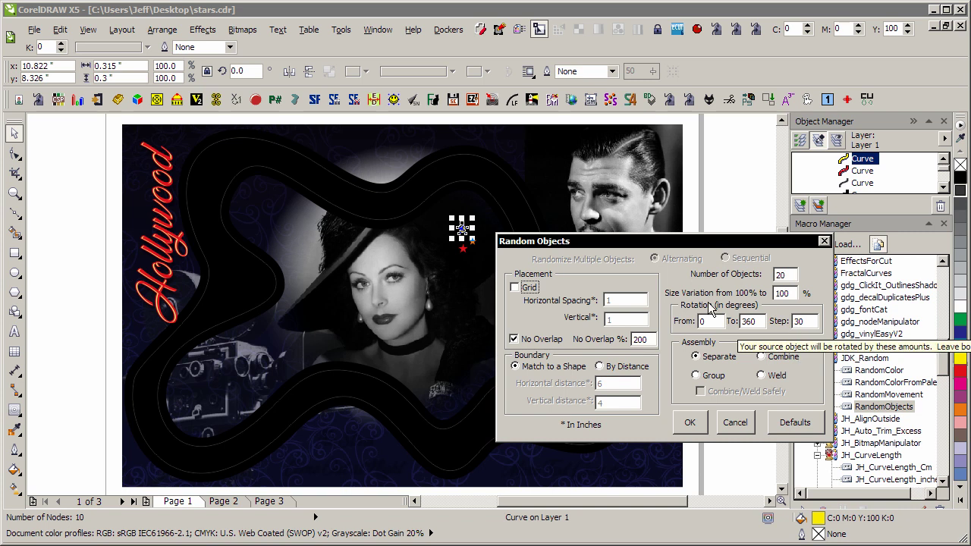
double_click(791, 292)
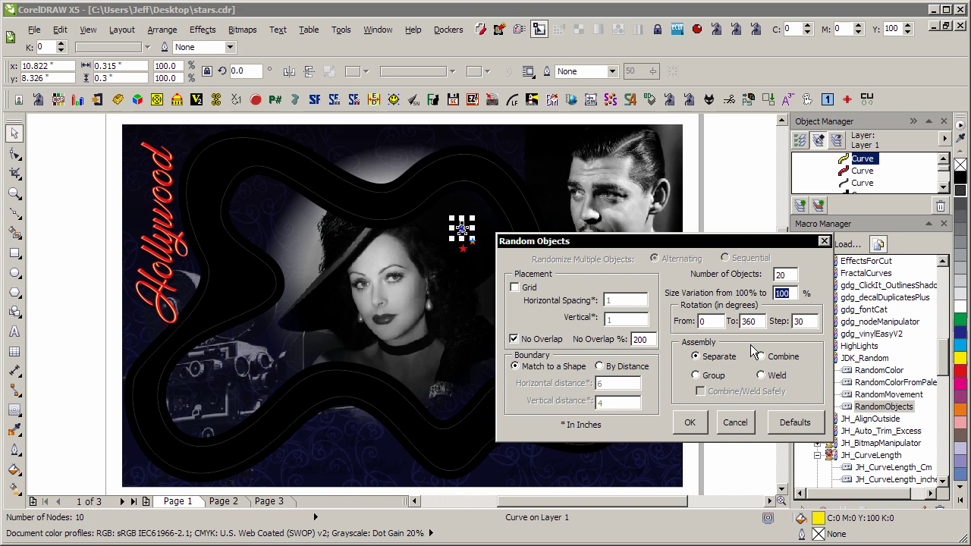
type("70")
- Run the macro to scatter twenty yellow stars along the black curving track
left_click(689, 424)
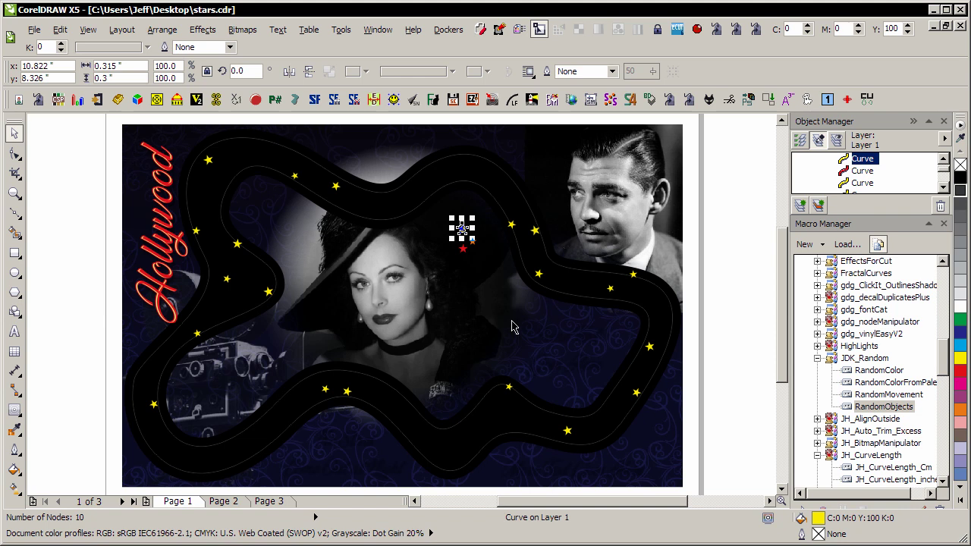
- Undo the yellow stars and rescatter the yellow, red and orange stars along the track
key("ctrl+z")
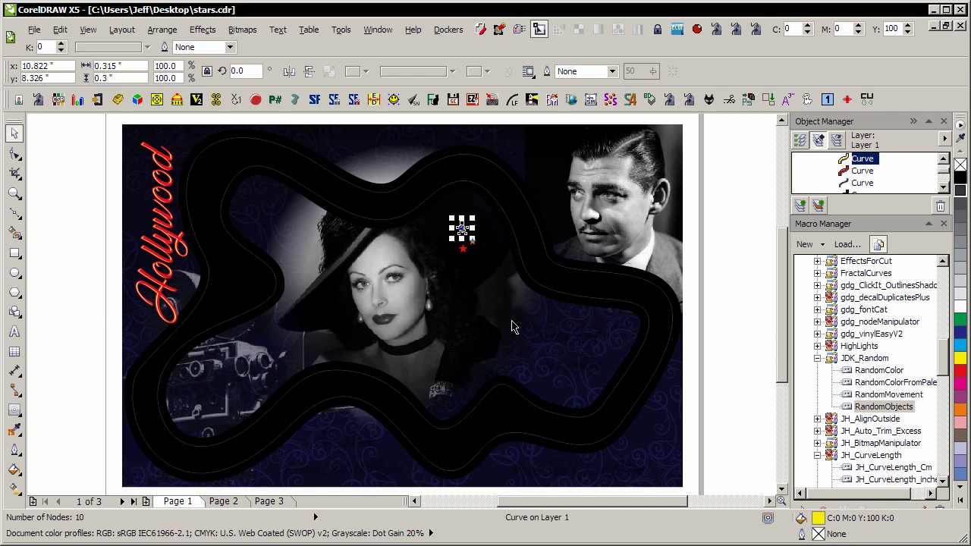
key("Escape")
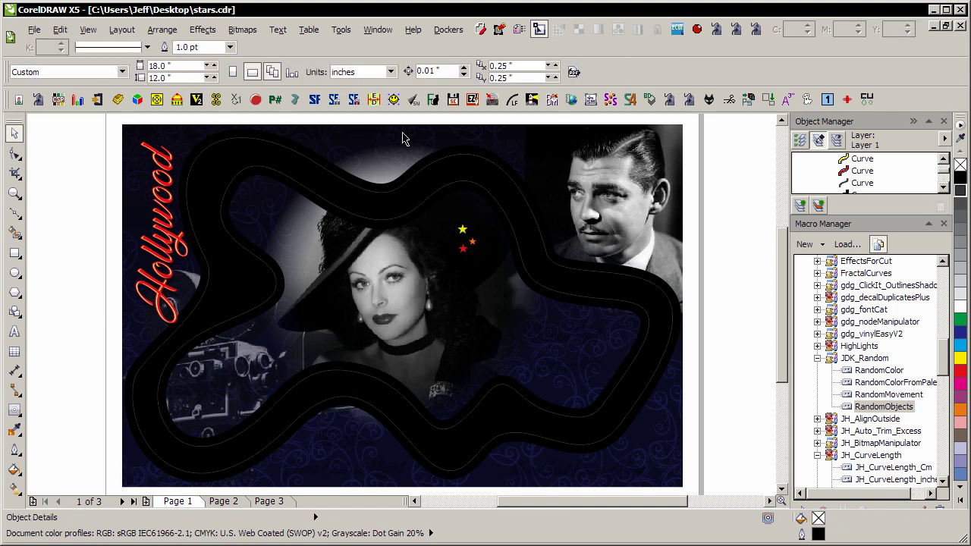
left_click_drag(393, 120, 489, 285)
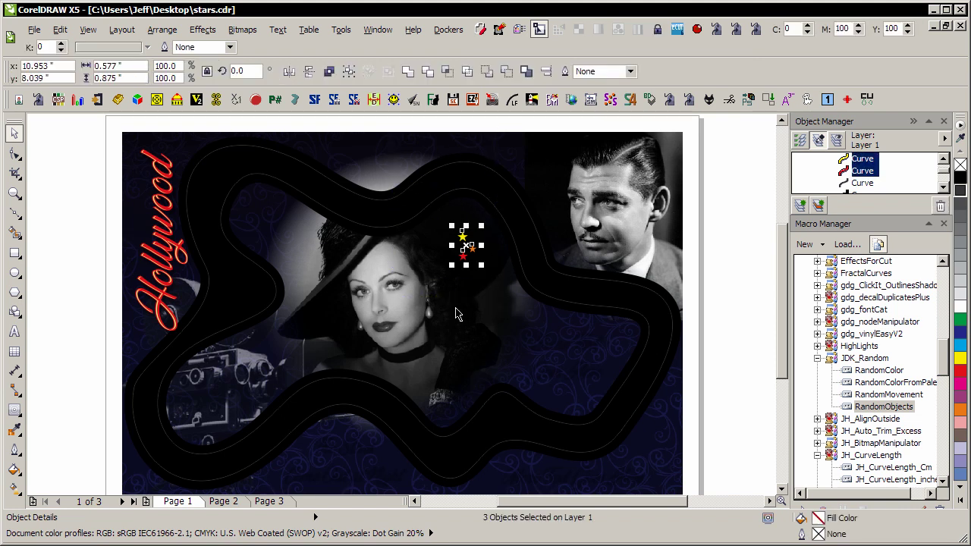
left_click(855, 408)
double_click(856, 408)
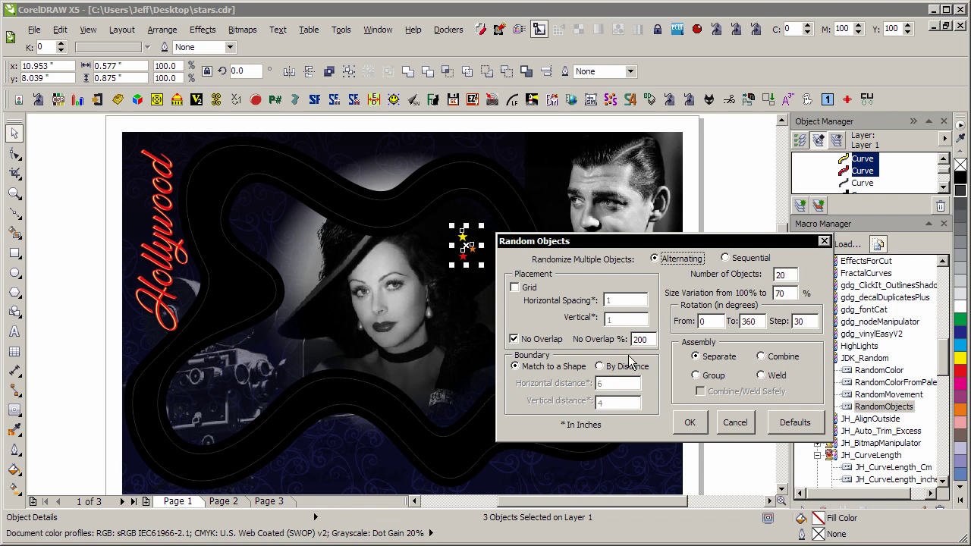
left_click(688, 423)
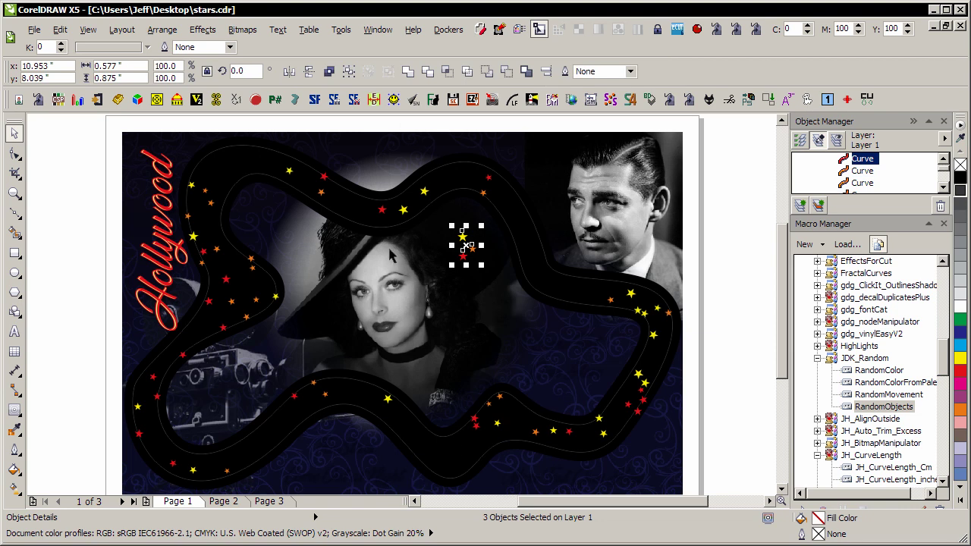
- Deselect the stars and move to the next page with Page Down
left_click(70, 410)
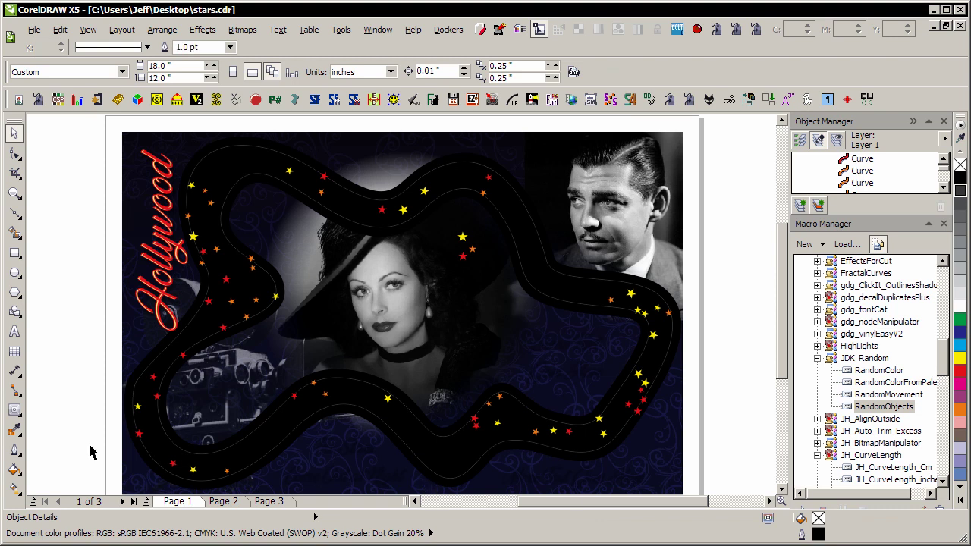
key("Page_Down")
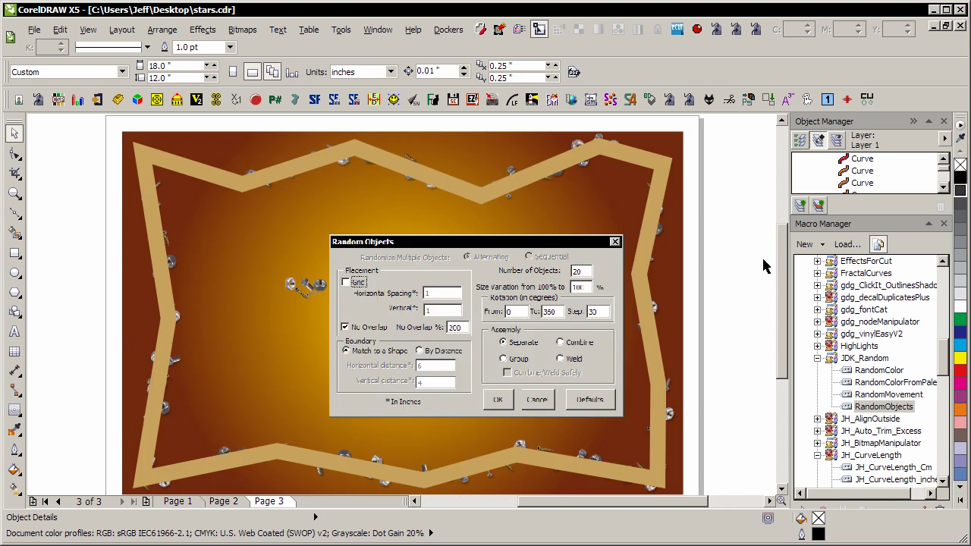
- Remove the tan zigzag frame from Page 3
left_click(660, 164)
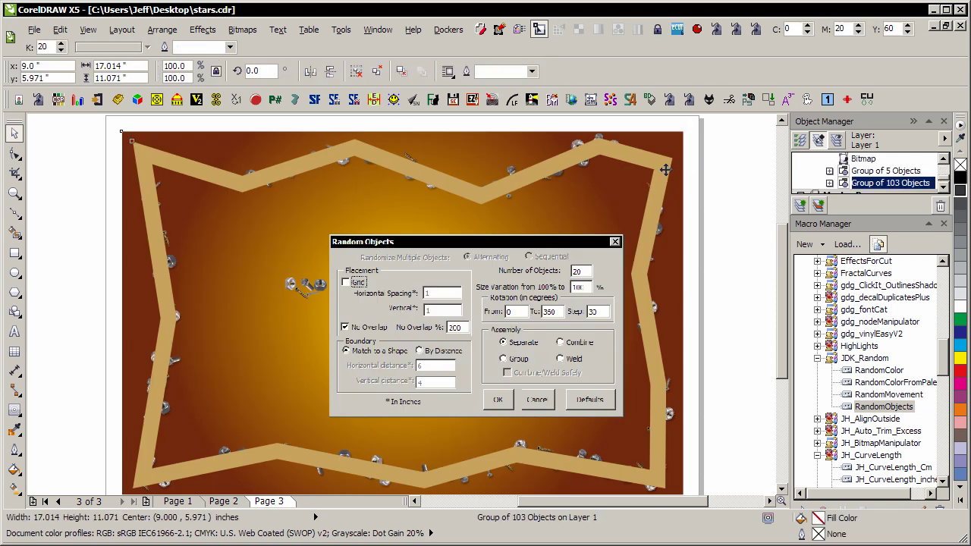
left_click_drag(660, 164, 622, 176)
left_click(740, 192)
key("ctrl+z")
key("ctrl+z")
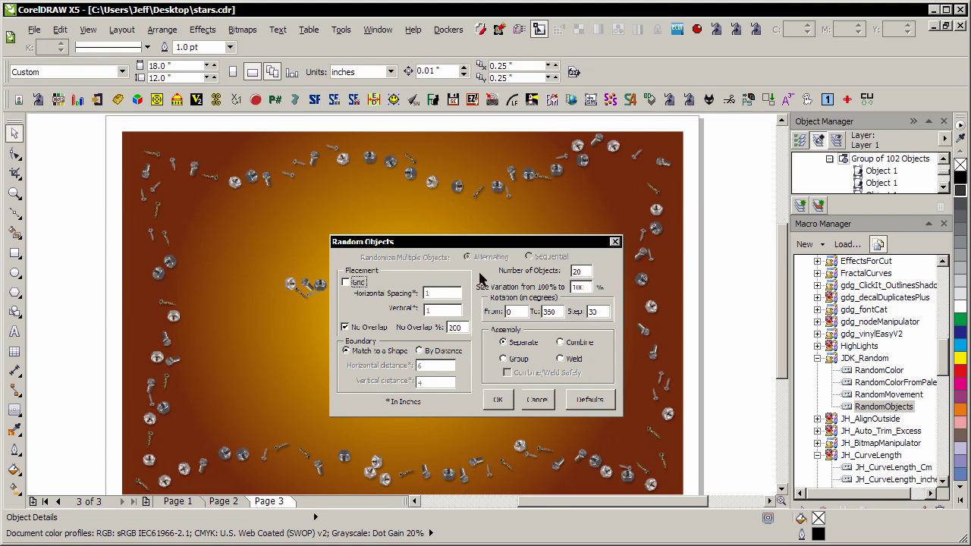
- Select the dialog picture and zoom in to inspect the small bolt group
left_click(335, 244)
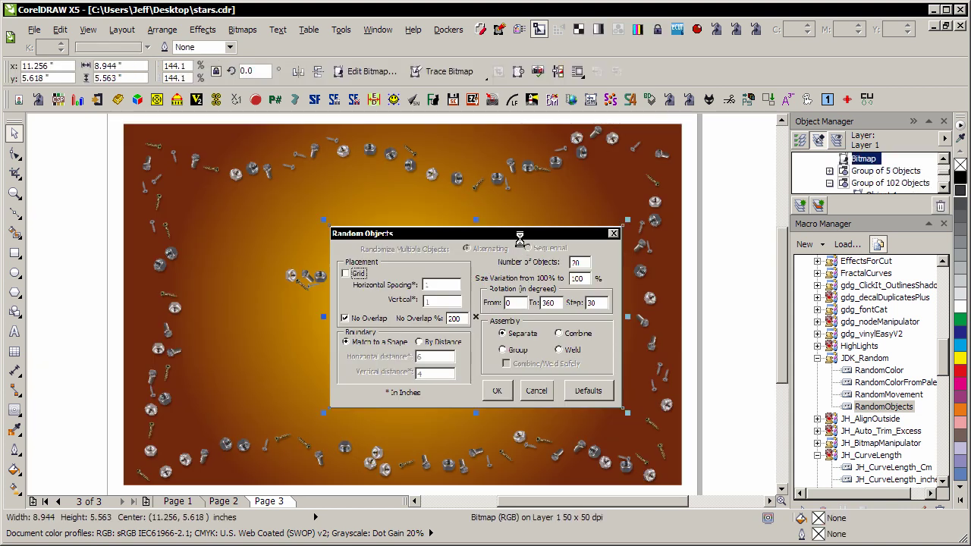
key("z")
left_click_drag(279, 259, 349, 297)
key("F3")
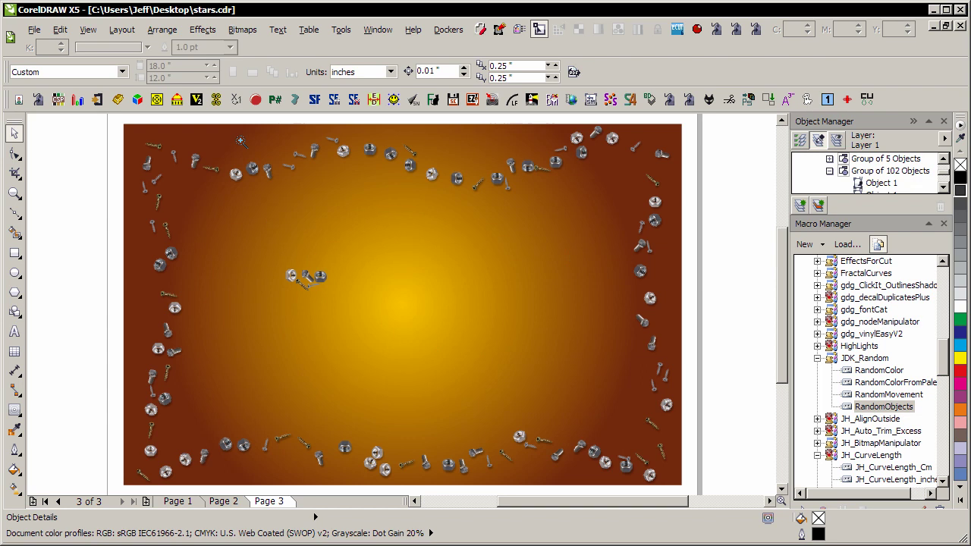
- Ungroup the 102 hardware objects while keeping them in their original positions
left_click_drag(187, 141, 330, 237)
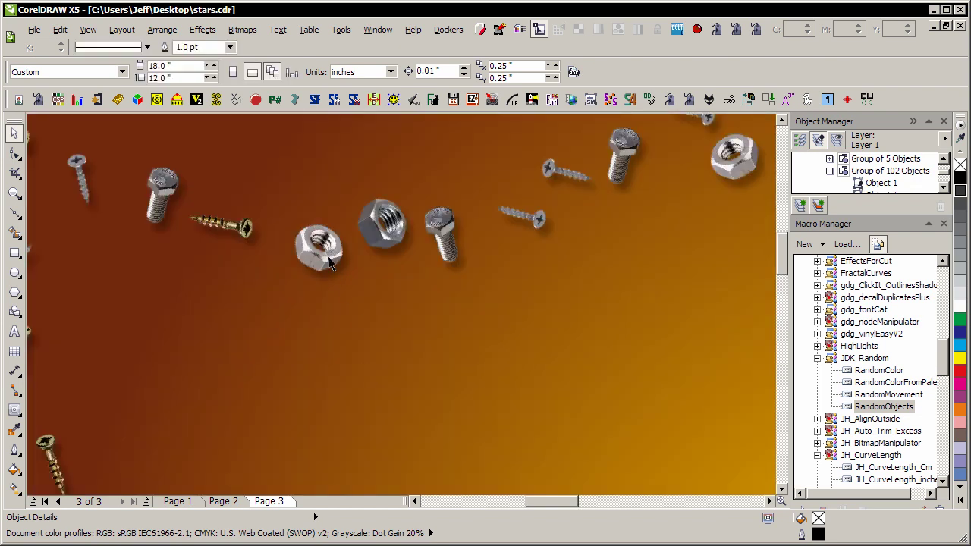
key("F3")
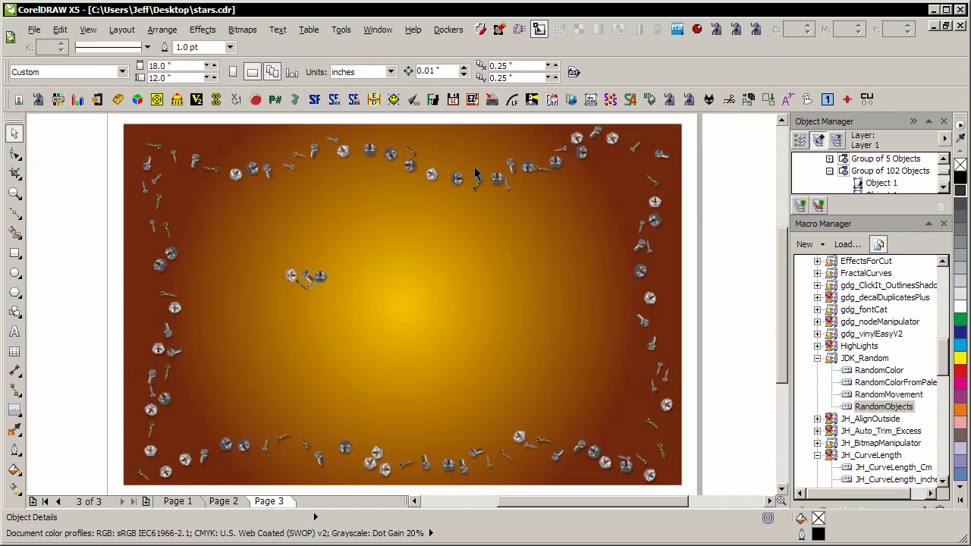
left_click(403, 206)
left_click_drag(403, 205, 445, 251)
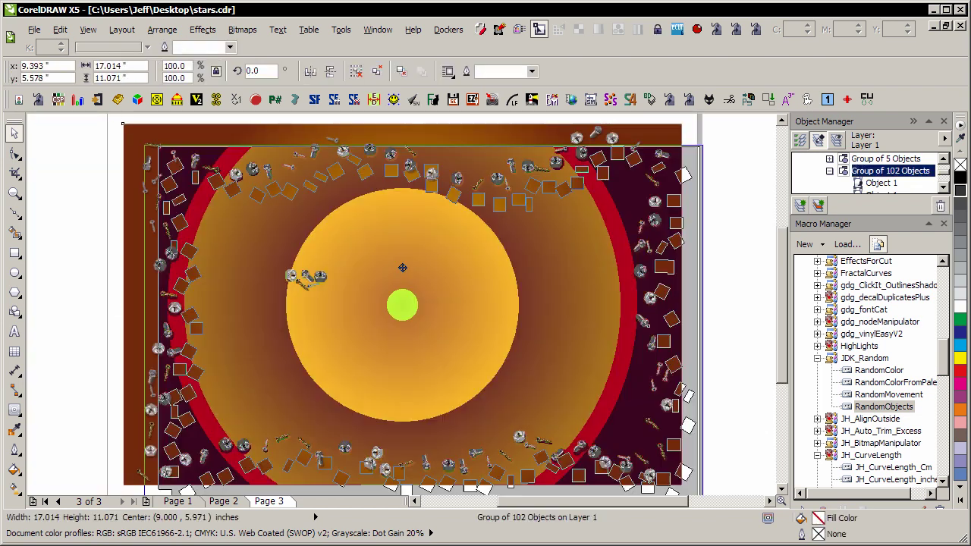
key("ctrl+z")
key("ctrl+u")
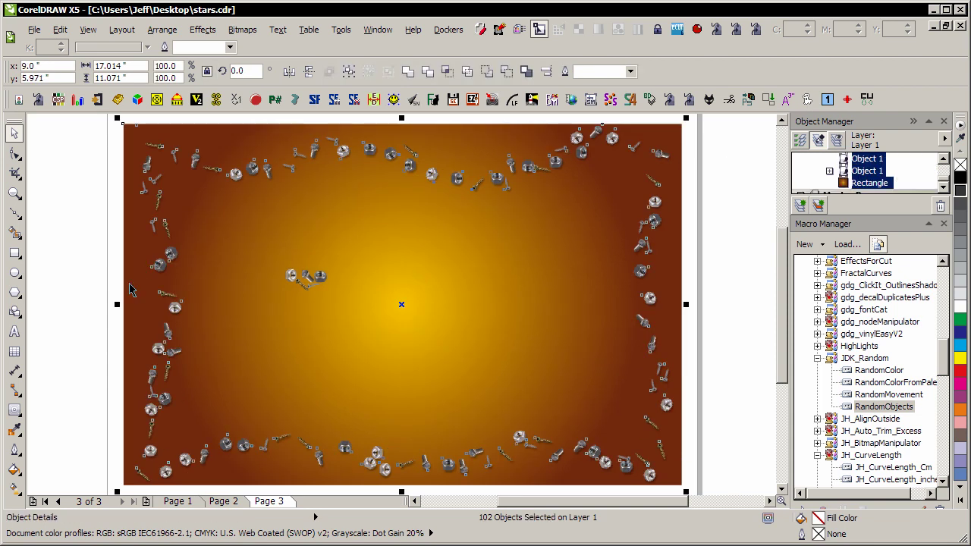
key("Escape")
- Keep the grayscale shadow lens and nudge it back into place
left_click_drag(350, 370, 446, 422)
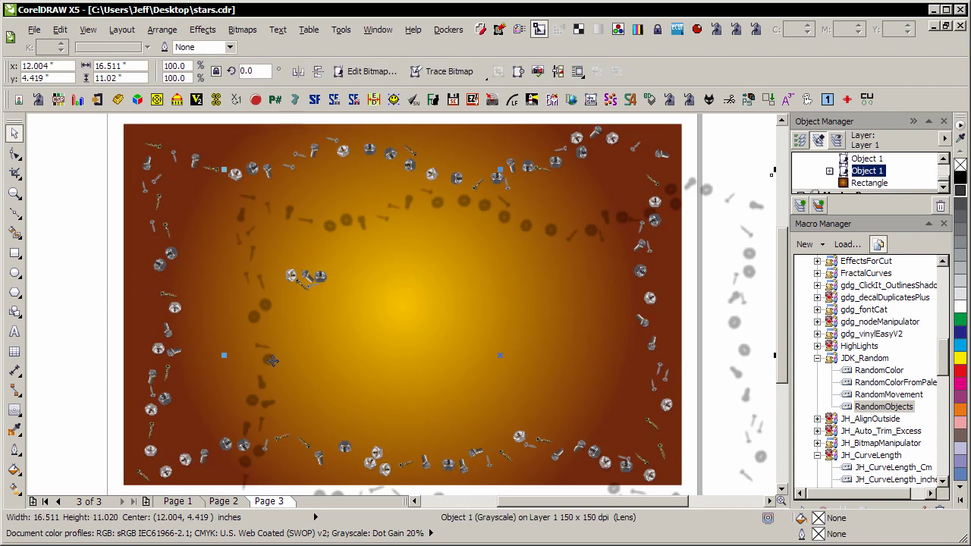
key("Delete")
key("ctrl+z")
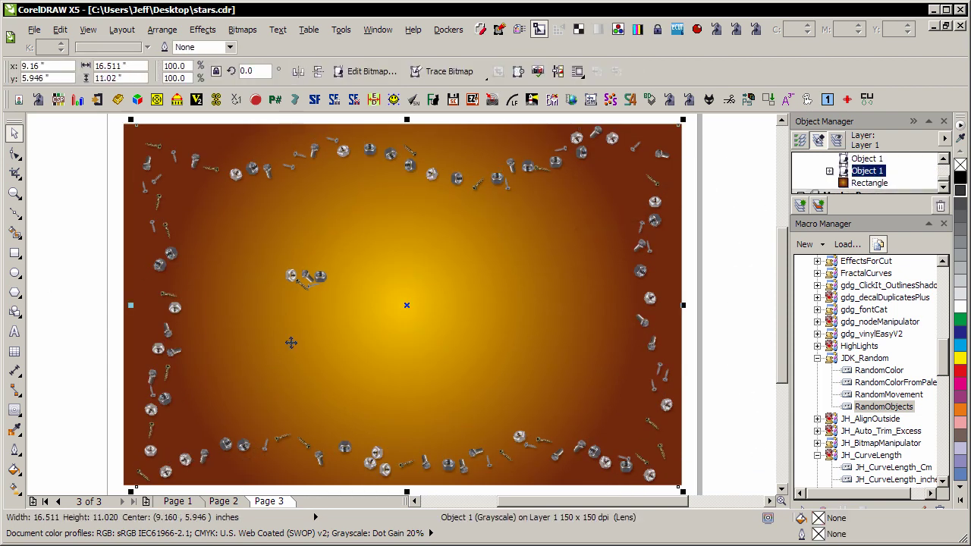
left_click(385, 269)
left_click_drag(384, 269, 386, 273)
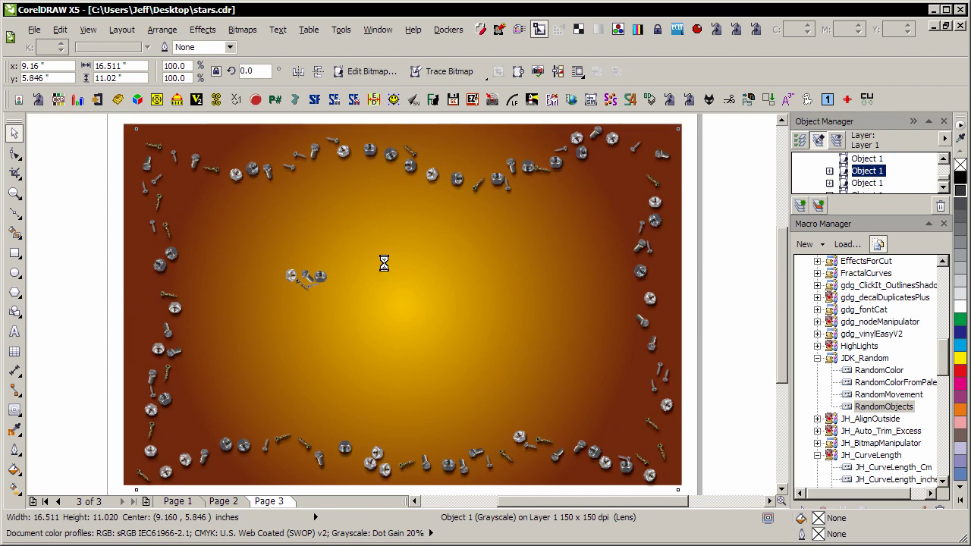
left_click(76, 332)
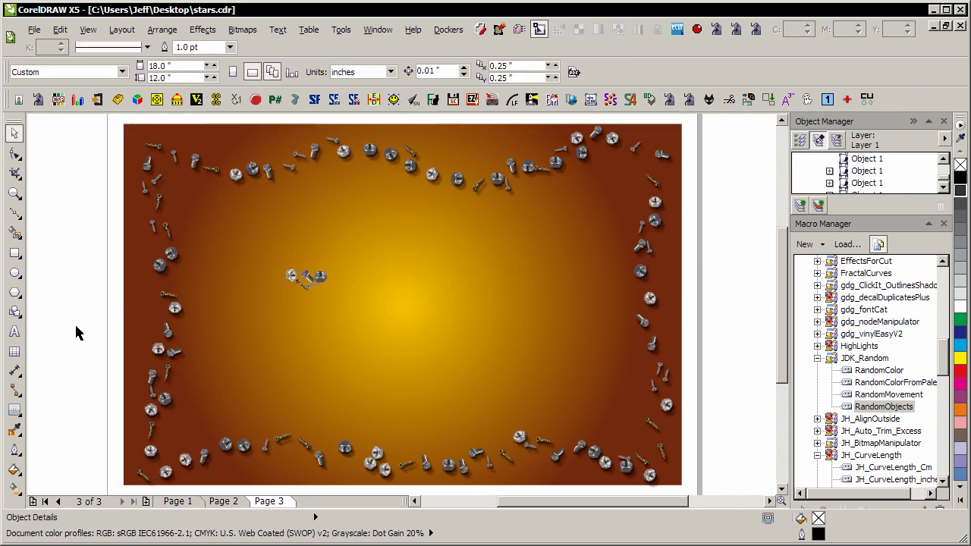
left_click_drag(71, 235, 373, 313)
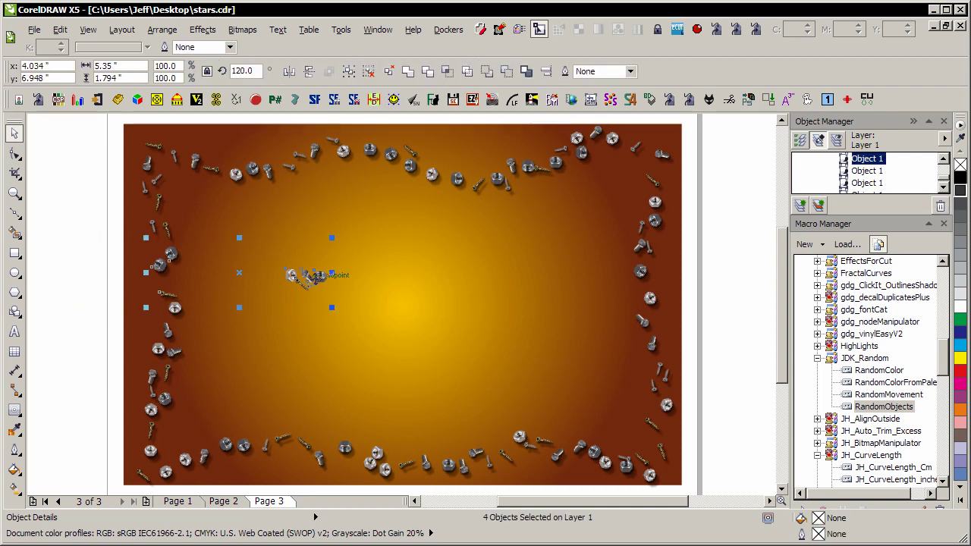
left_click(84, 287)
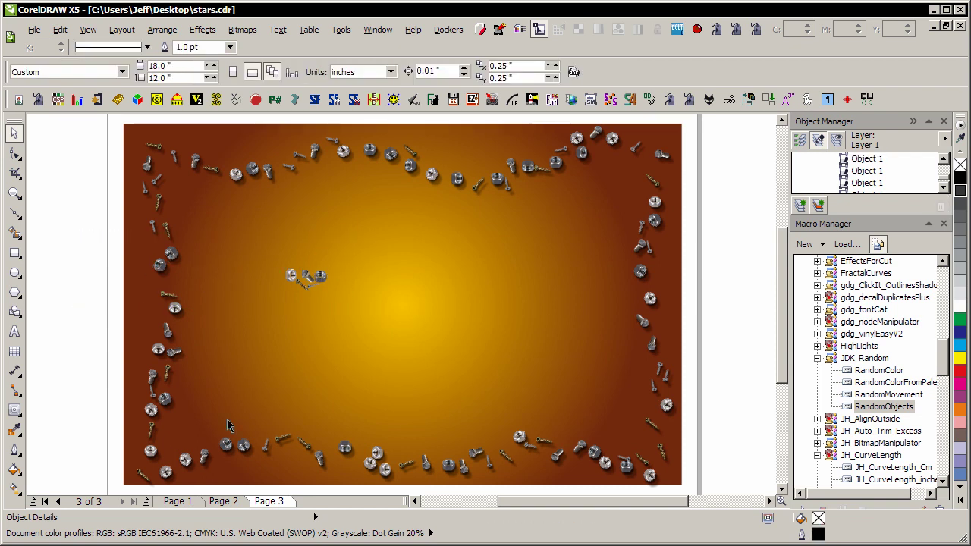